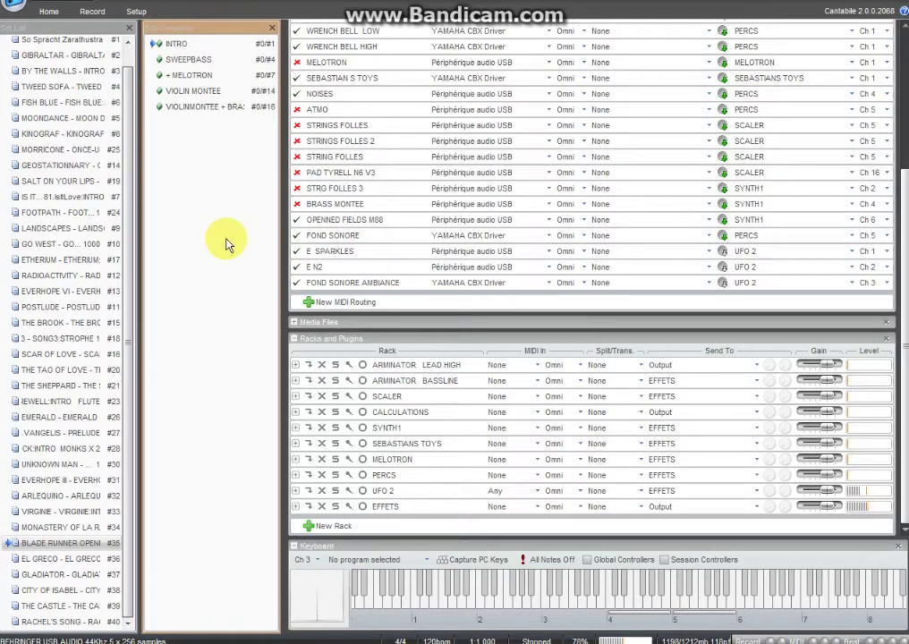
Examine the velocity curve and key range MIDI filters of the FOND SONORE AMBIANCE routing.
left_click(350, 287)
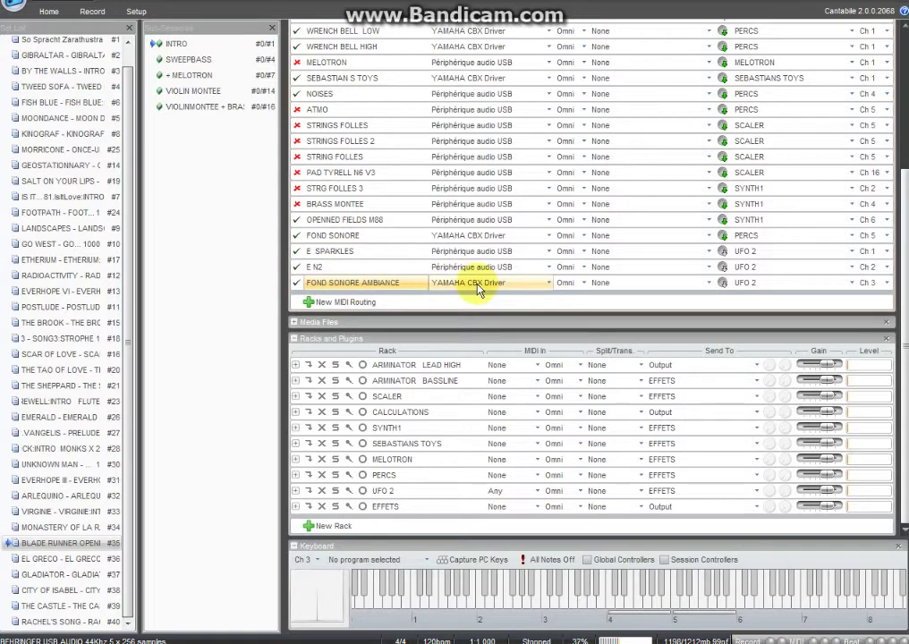
left_click(658, 282)
left_click(652, 456)
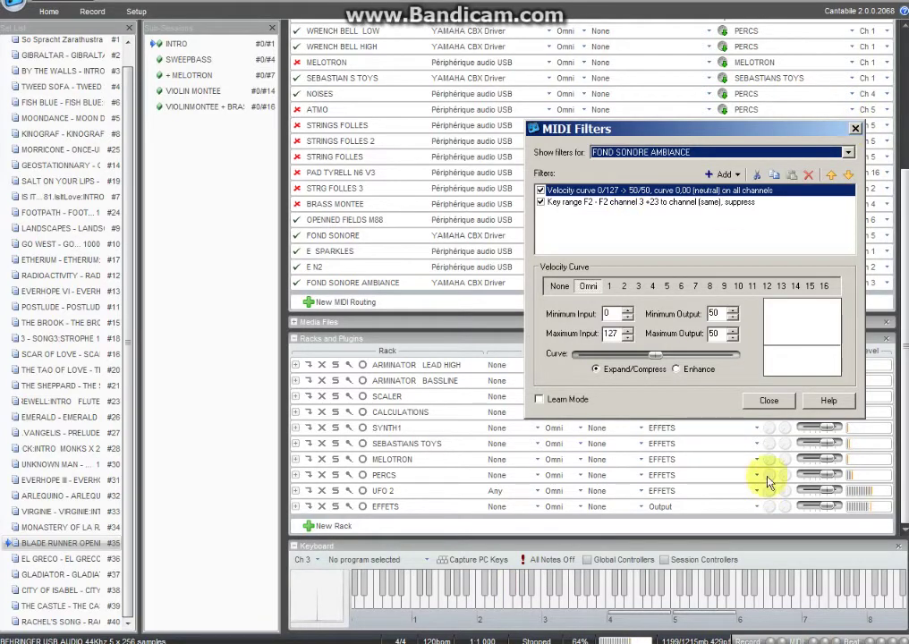
left_click(769, 401)
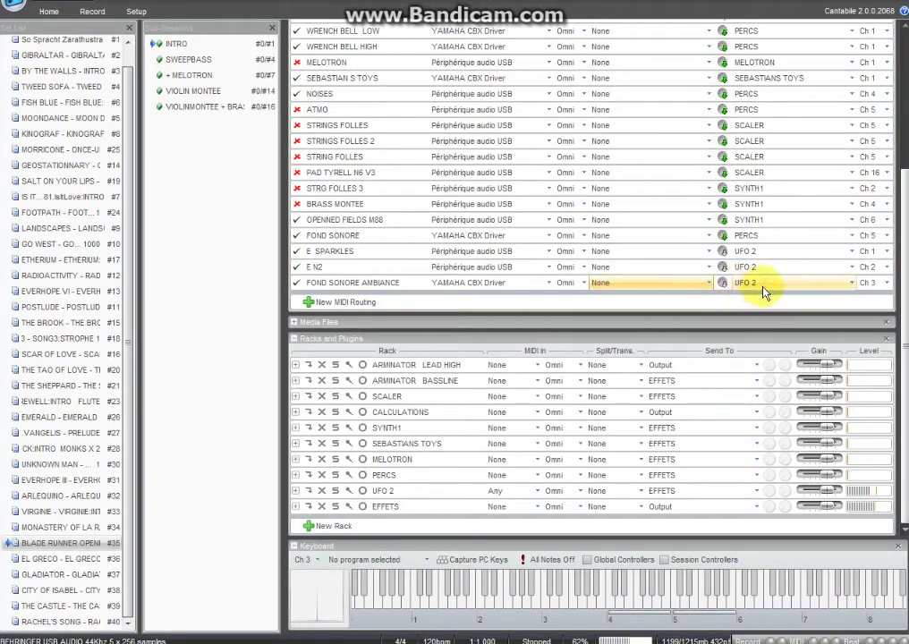
Target the FOND SONORE AMBIANCE routing to the UFO 2 rack on MIDI channel 3.
left_click(766, 285)
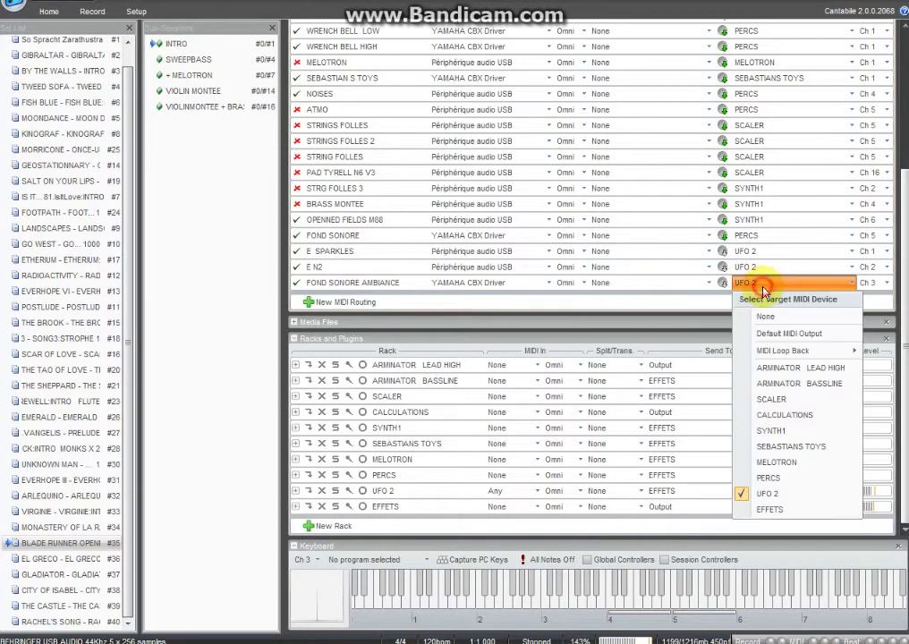
left_click(790, 497)
left_click(870, 283)
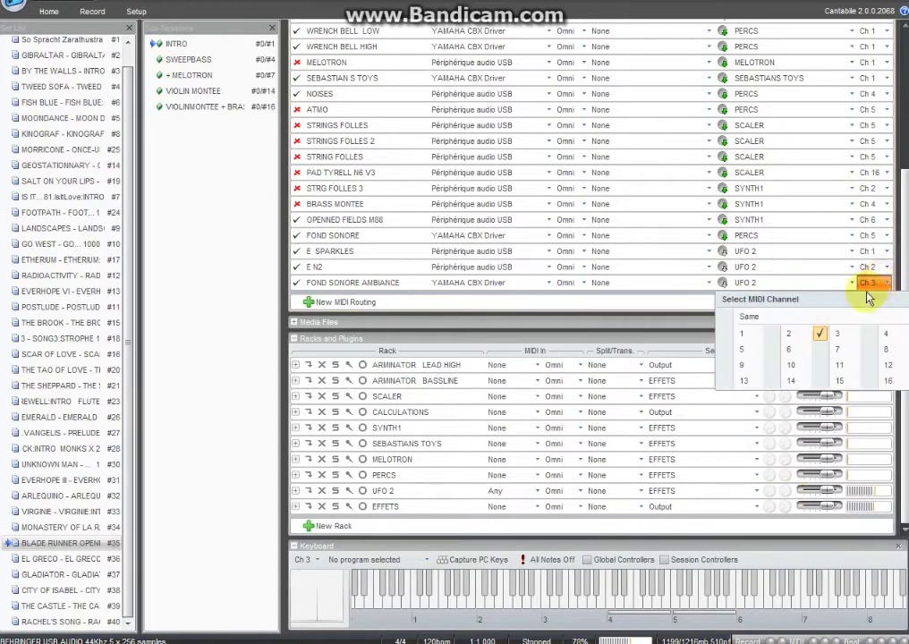
left_click(838, 333)
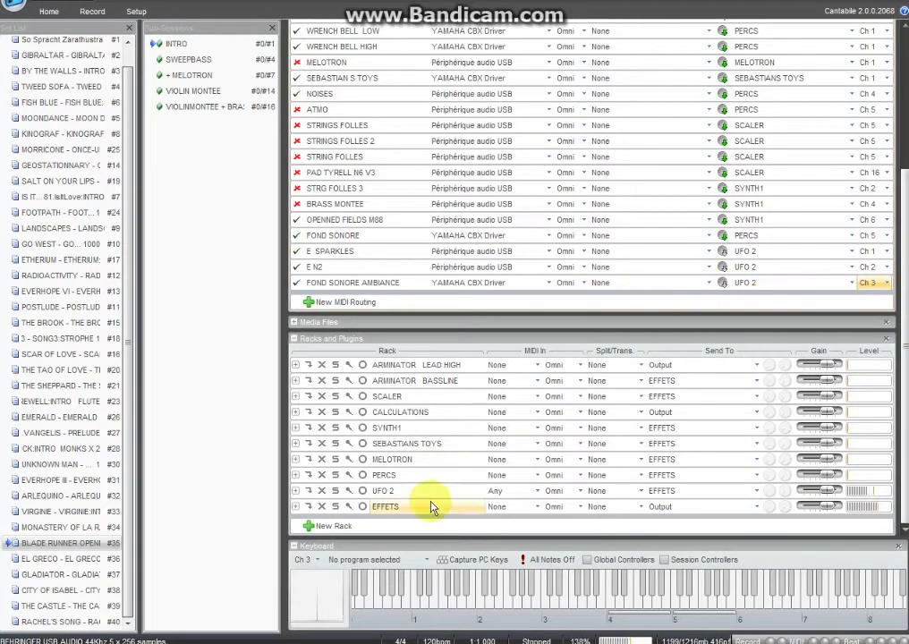
Expand the UFO 2 rack's plugin list and solo the UFO 2 and EFFETS racks.
double_click(400, 495)
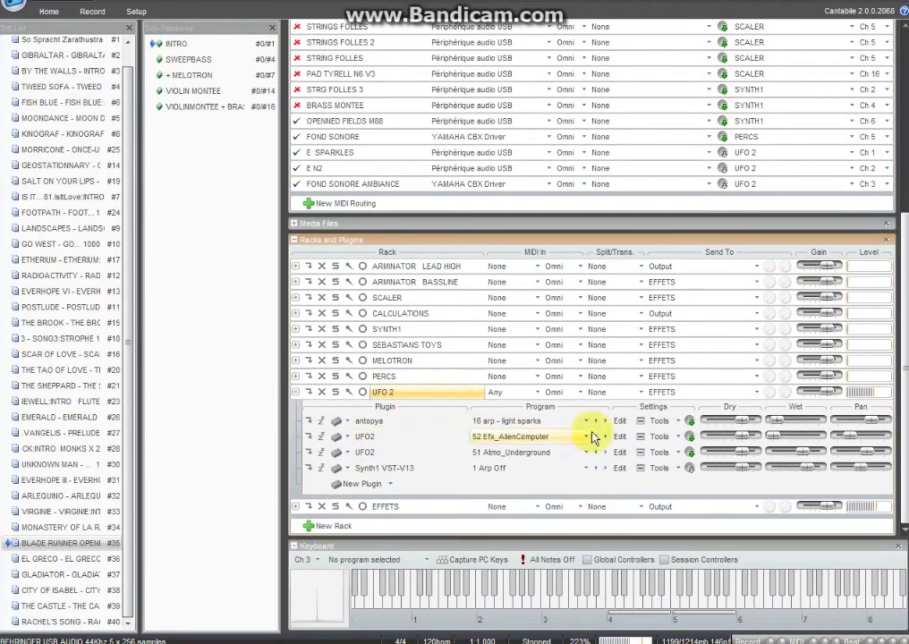
left_click(334, 392)
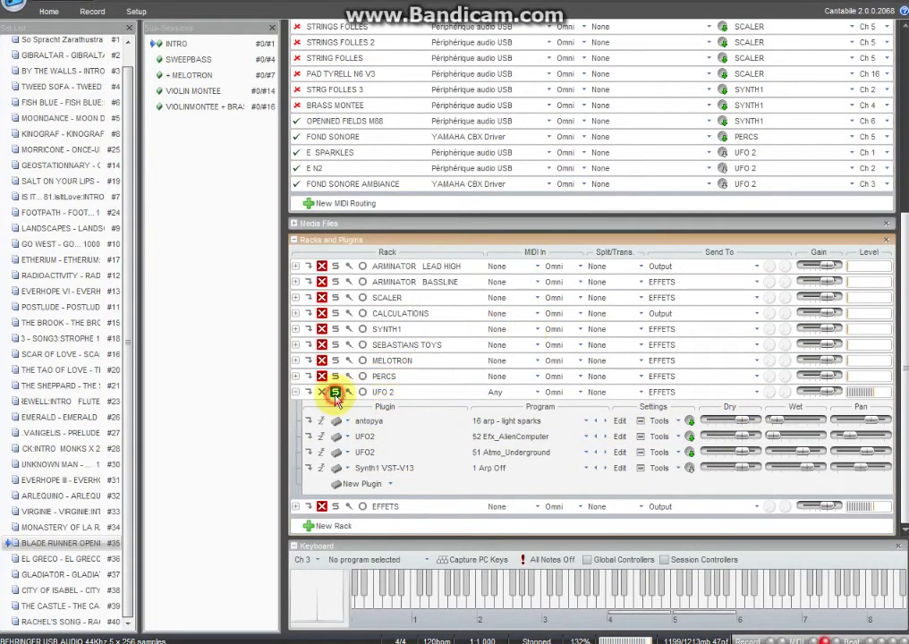
left_click(335, 506)
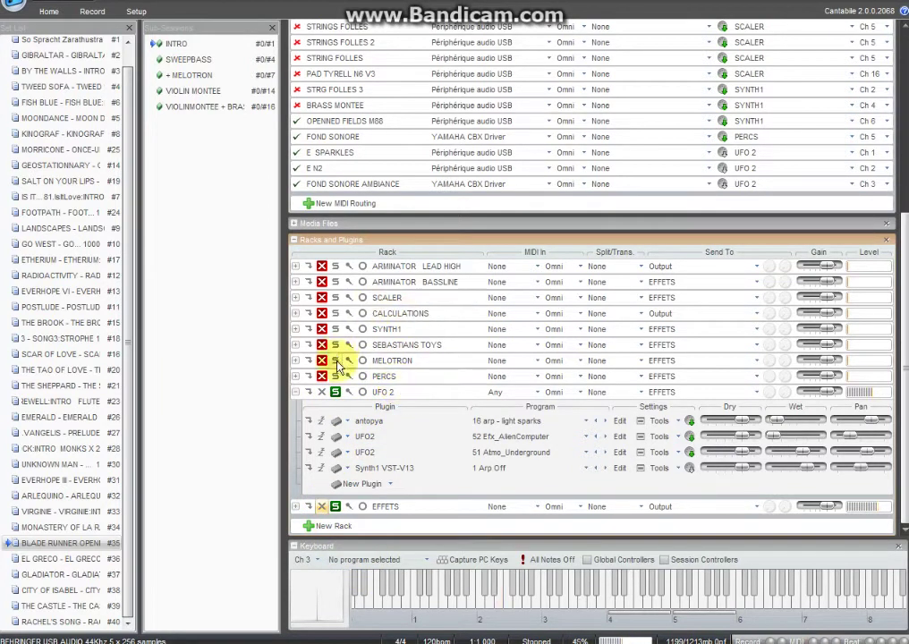
Bypass the other UFO 2 rack plugins to audition antopya alone and the Efx_AlienComputer UFO2 alone.
left_click(308, 452)
left_click(308, 437)
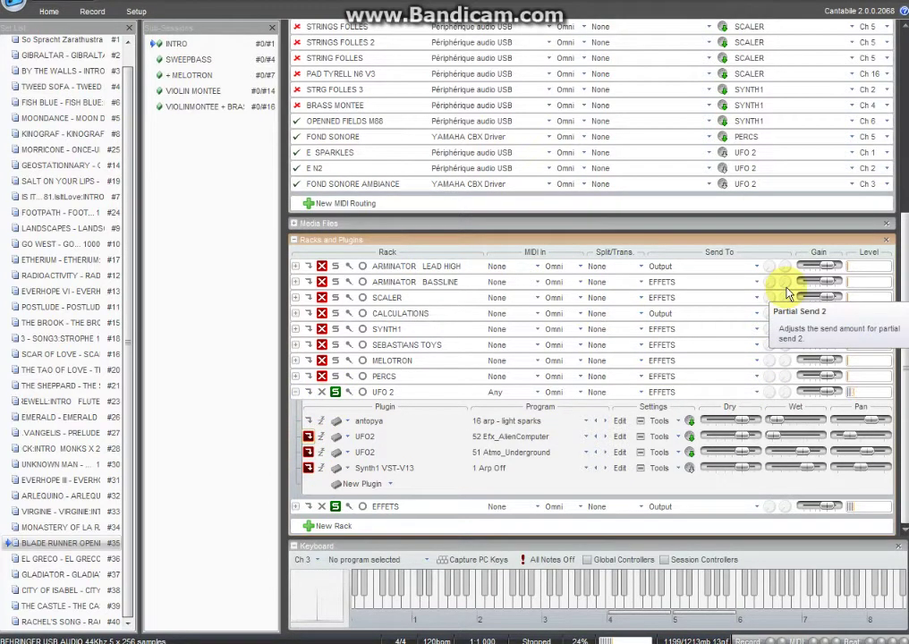
left_click(309, 433)
left_click(309, 422)
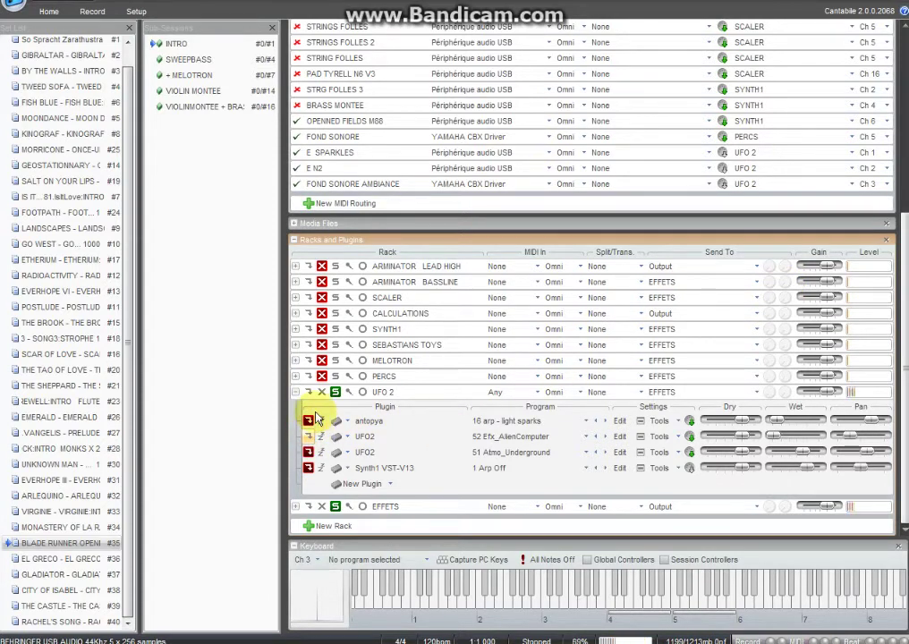
Switch the plugin bypasses to audition the Atmo_Underground UFO2 alone and Synth1 VST-V13 alone.
left_click(308, 436)
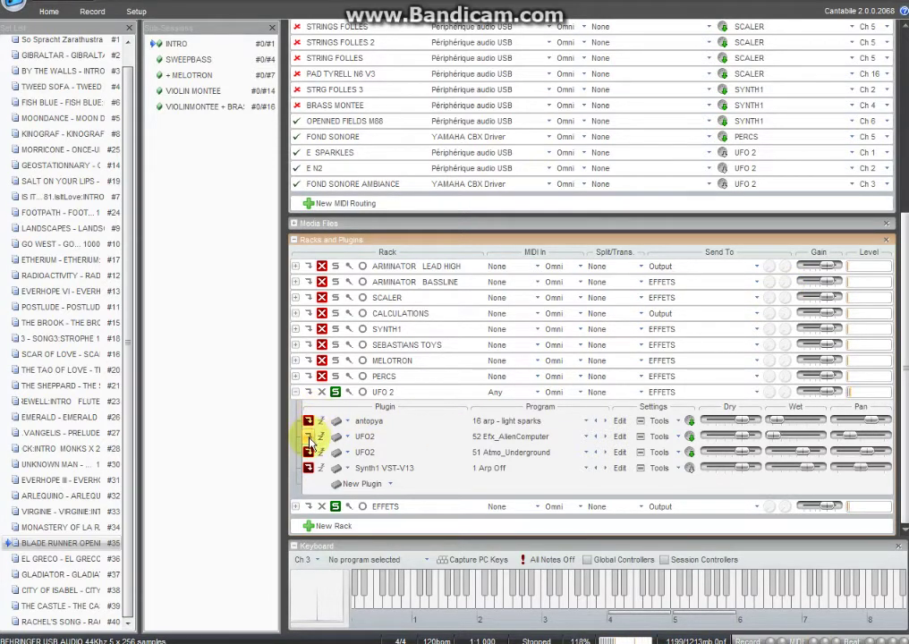
left_click(309, 453)
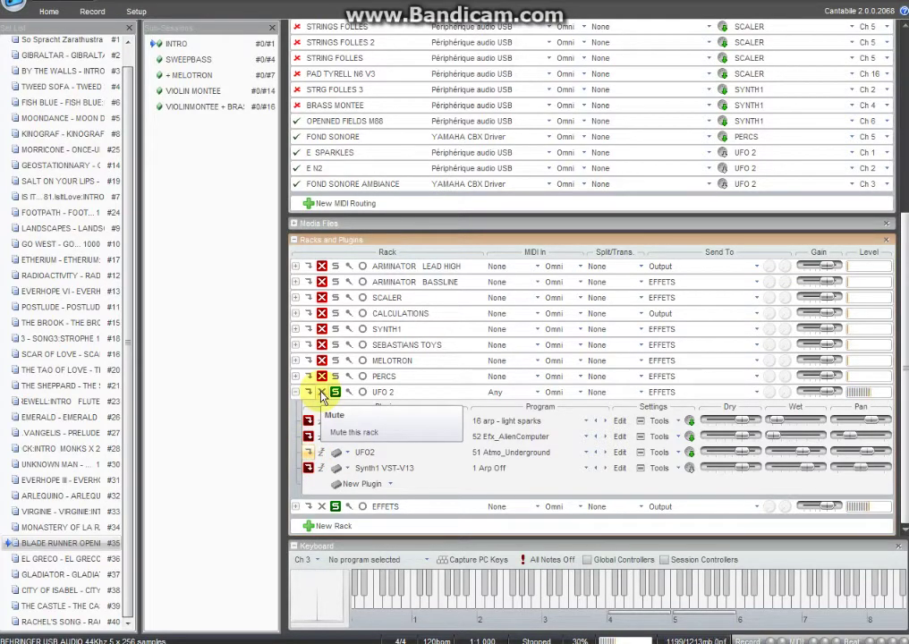
left_click(309, 453)
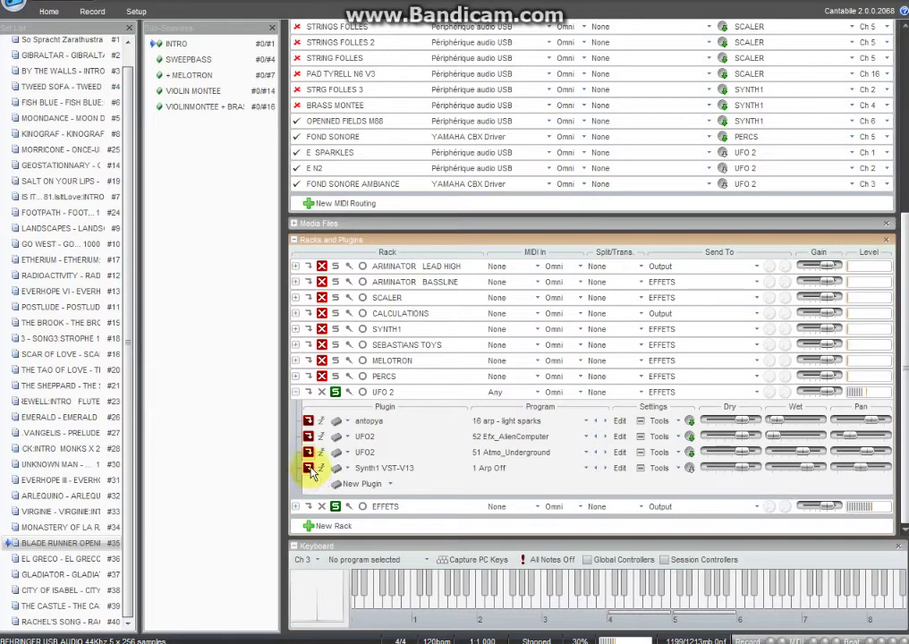
left_click(309, 468)
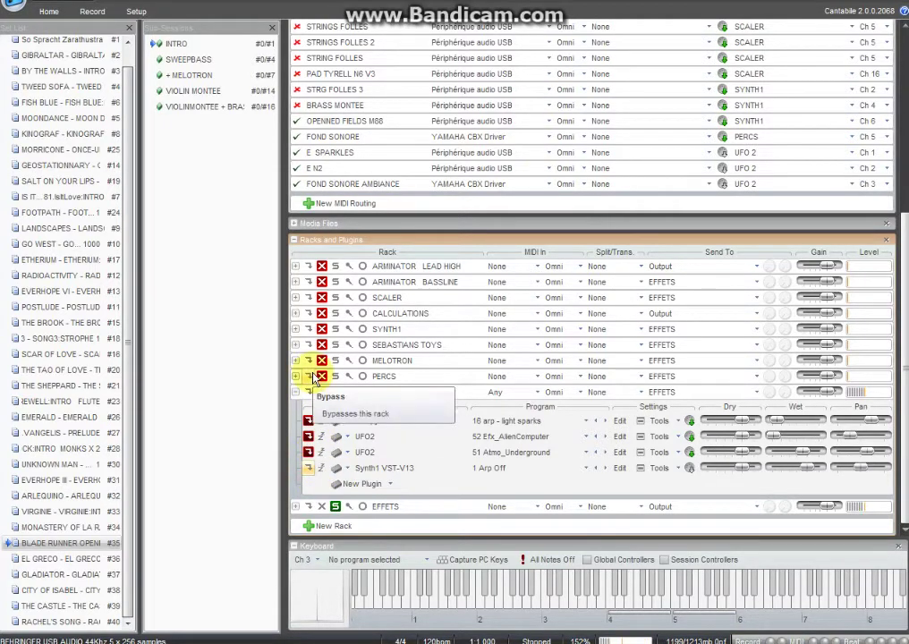
Remove the bypass from antopya and both UFO2 plugins in the UFO 2 rack.
left_click(308, 453)
left_click(309, 436)
left_click(309, 421)
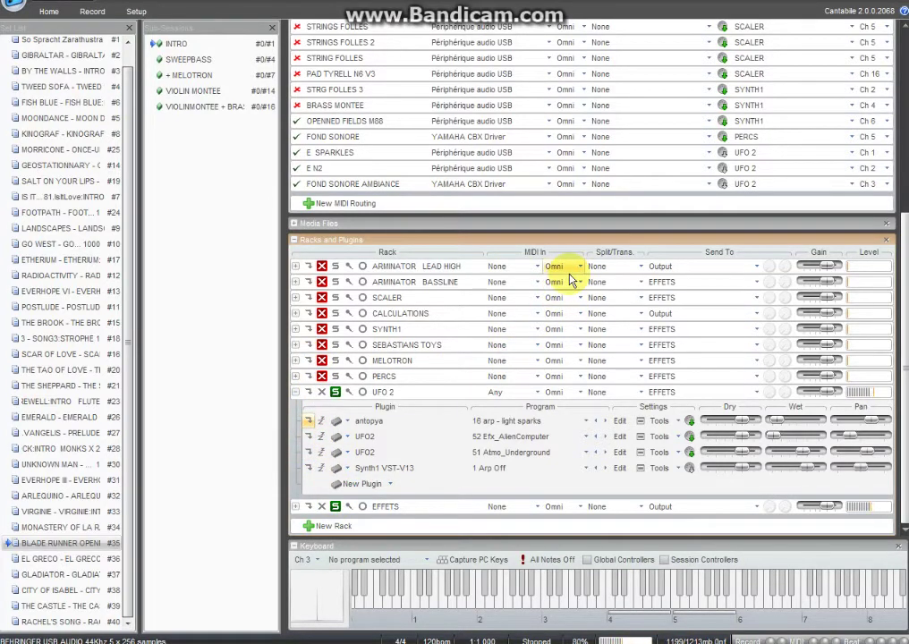
Examine the antopya plugin's interface and program list, keeping its current program, and close its editor.
double_click(376, 421)
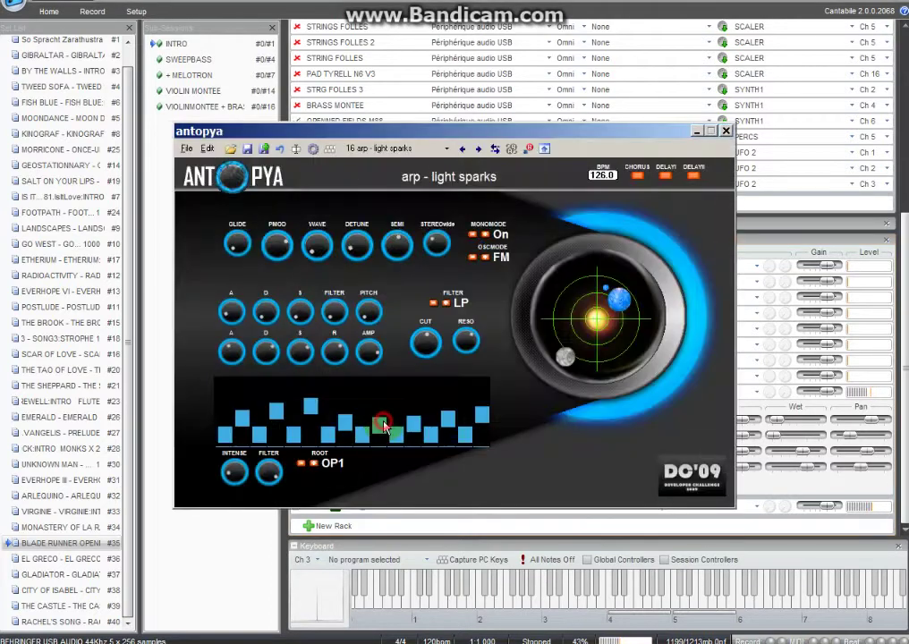
left_click(429, 147)
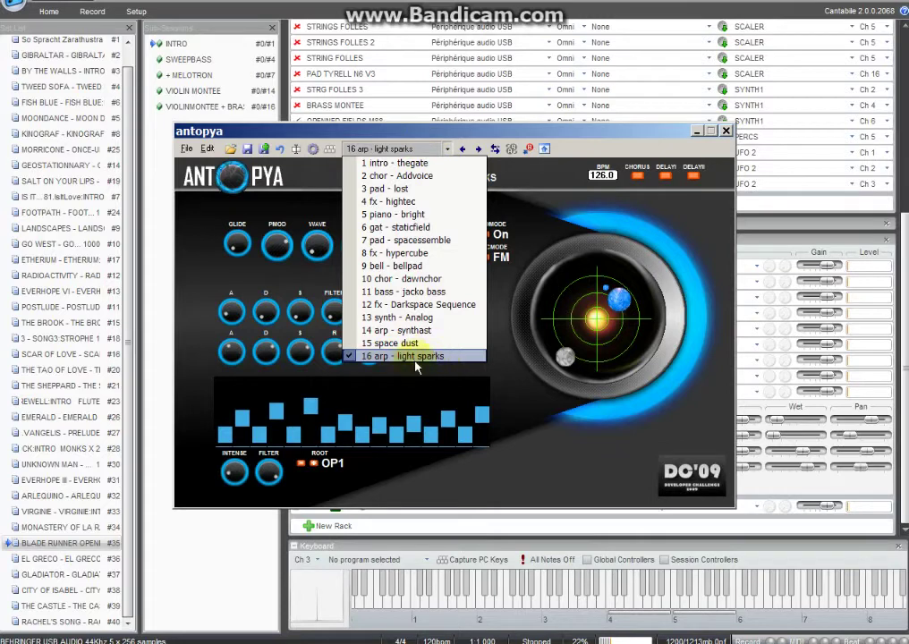
left_click(517, 136)
left_click(725, 131)
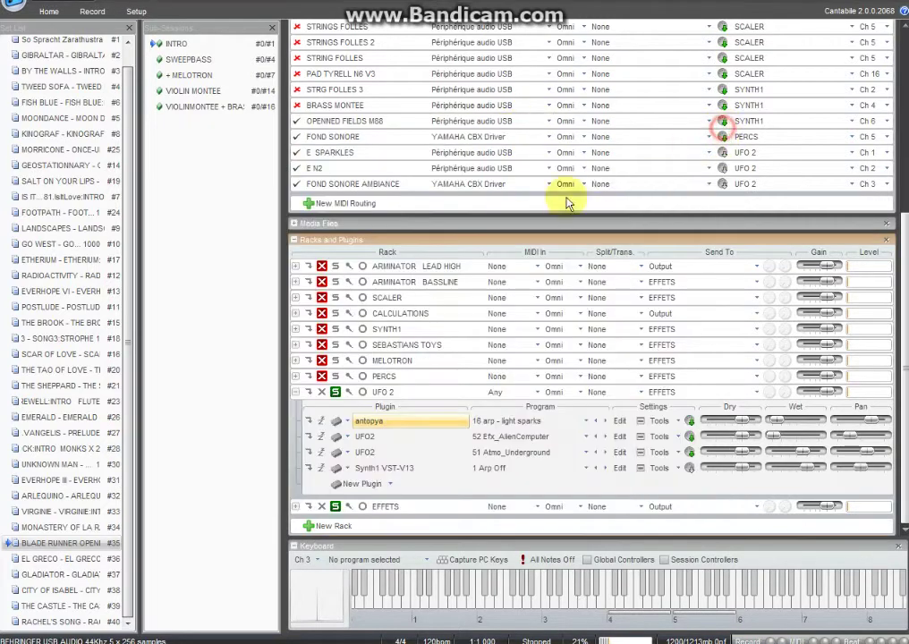
Examine the Efx_AlienComputer UFO2 plugin's editor and program list, and close it without changing the program.
double_click(375, 441)
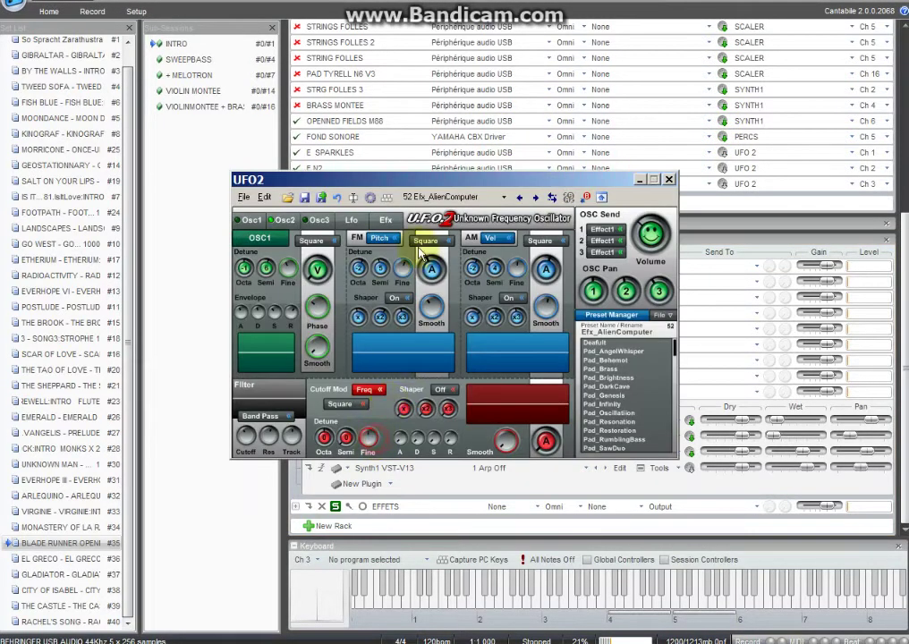
left_click(452, 198)
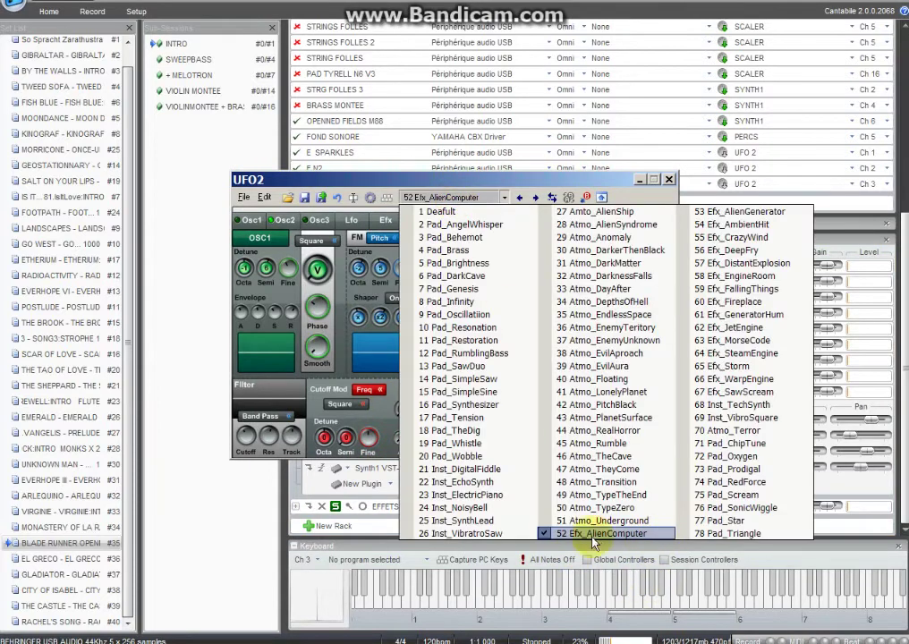
left_click(592, 183)
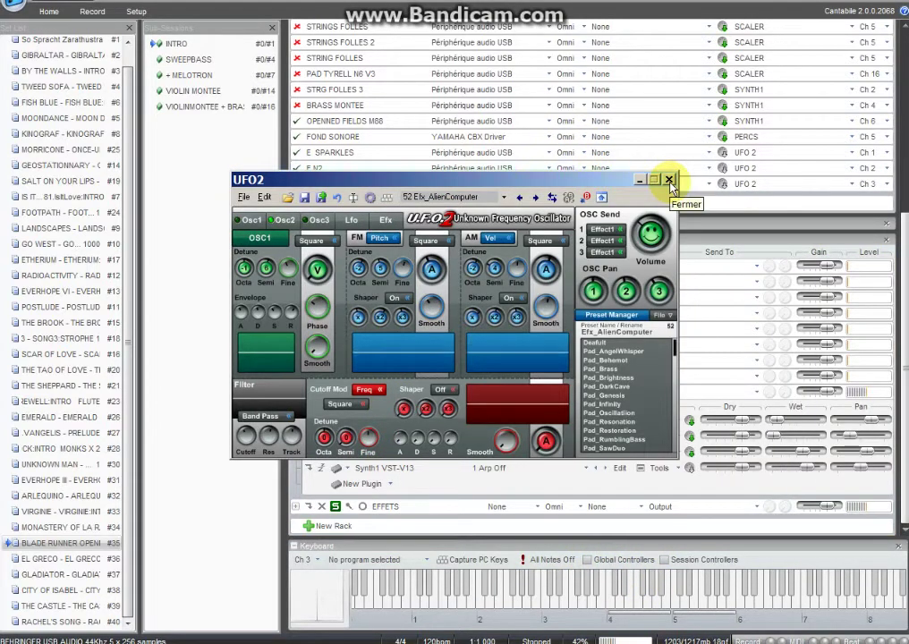
left_click(670, 181)
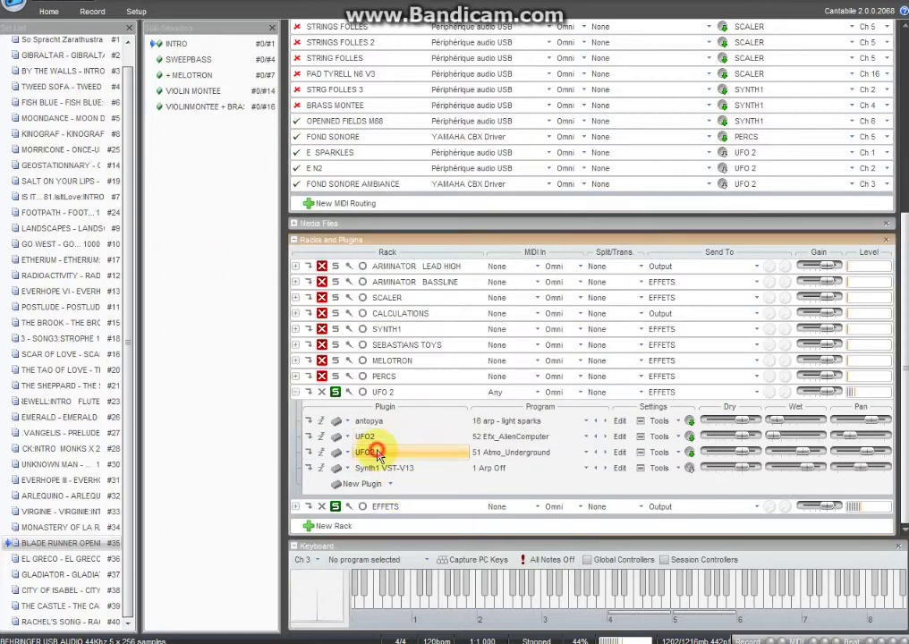
Examine the Atmo_Underground UFO2 plugin's program list and second oscillator settings, and close its editor.
double_click(315, 450)
left_click(504, 197)
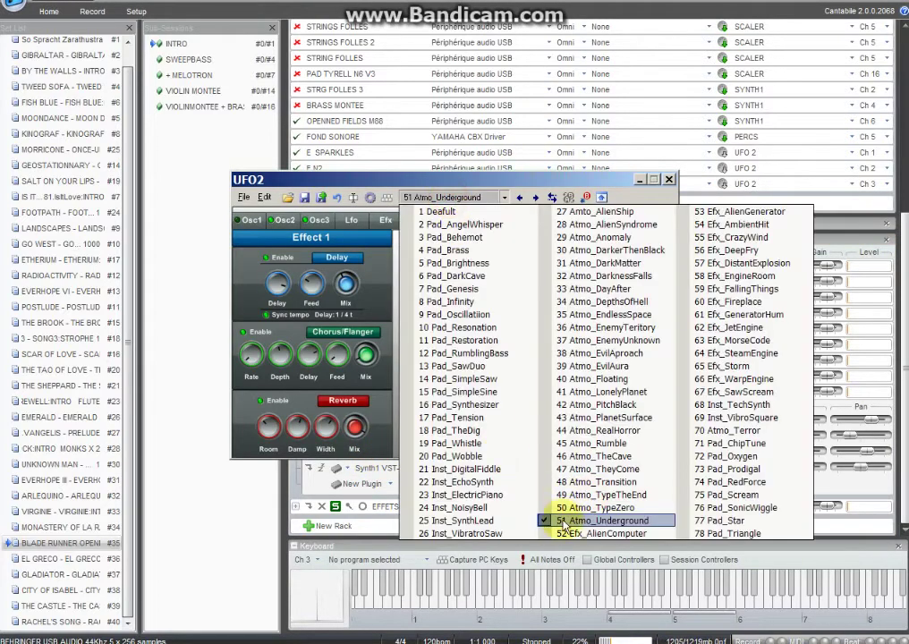
left_click(535, 187)
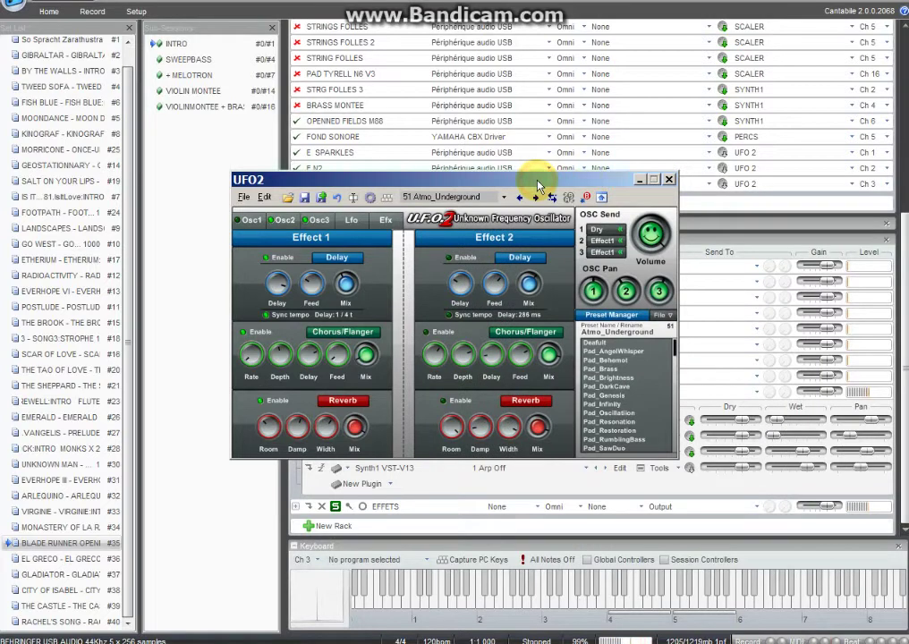
left_click(283, 220)
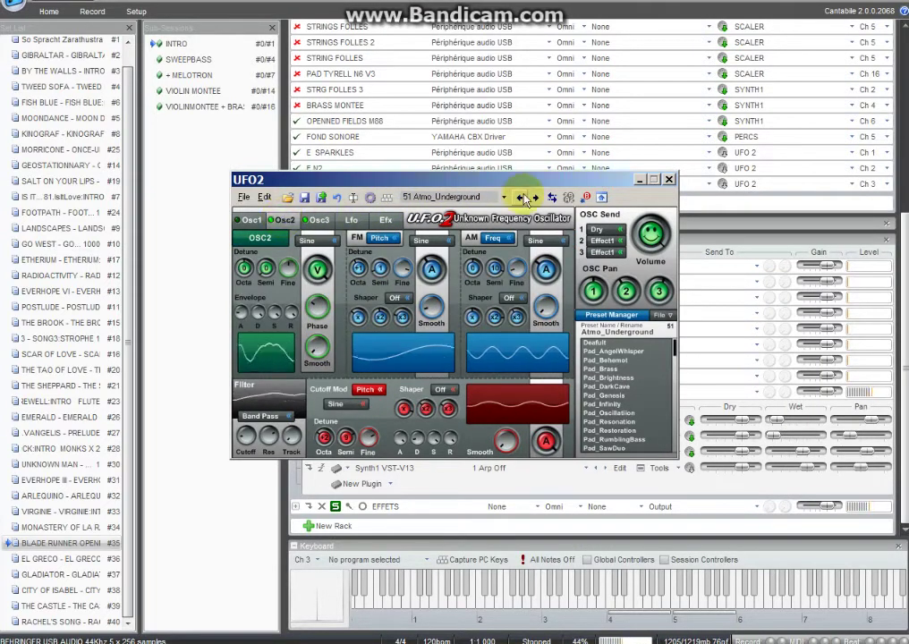
left_click(669, 182)
Examine the Synth1 VST-V13 editor and its soundbank program list, and close it keeping the Arp Off program.
left_click(390, 469)
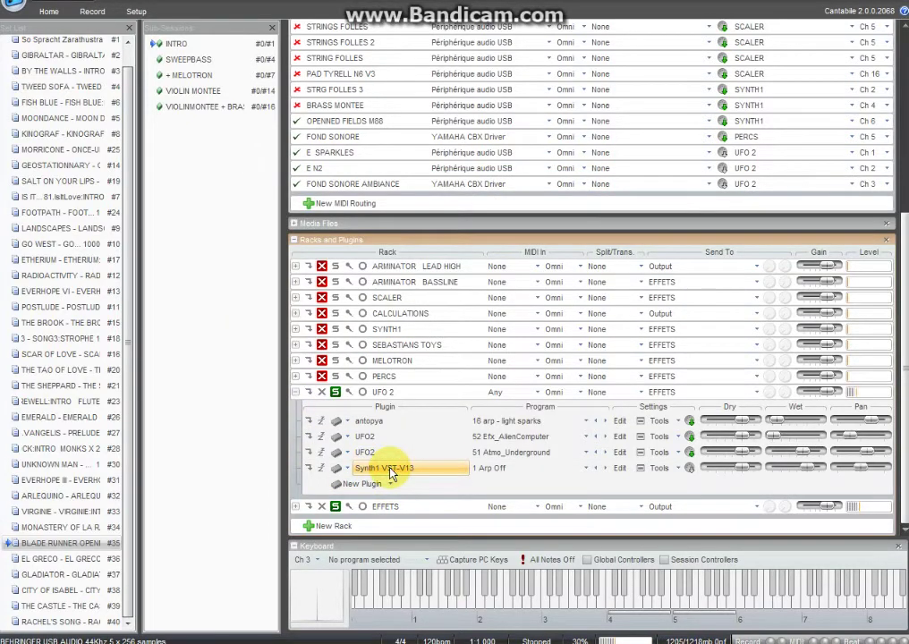
double_click(390, 471)
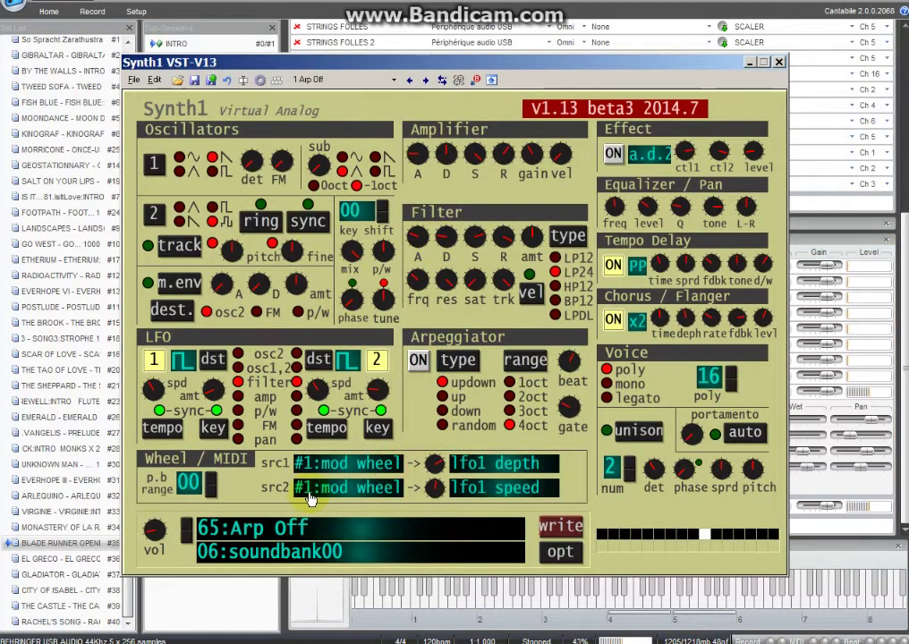
left_click(295, 537)
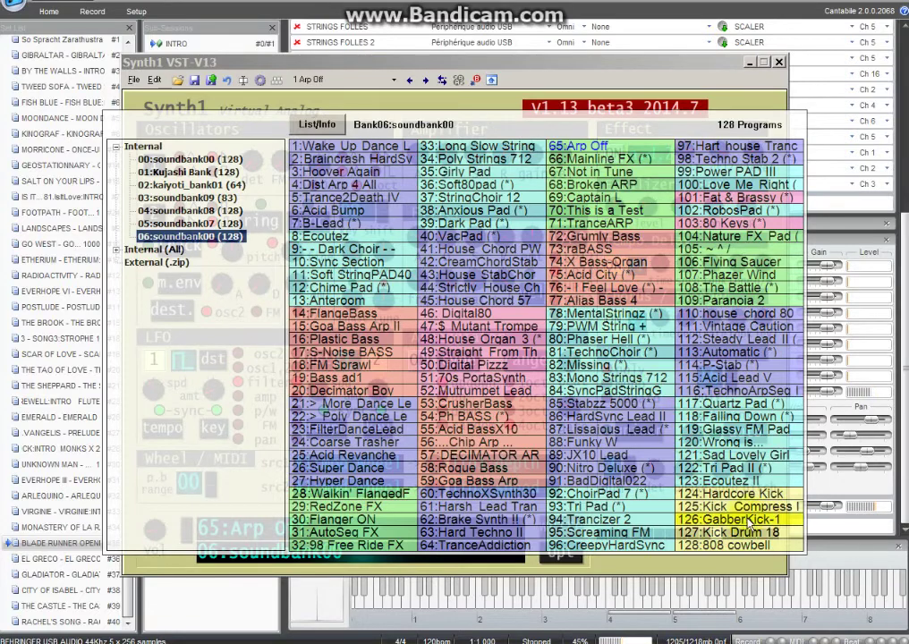
left_click(572, 71)
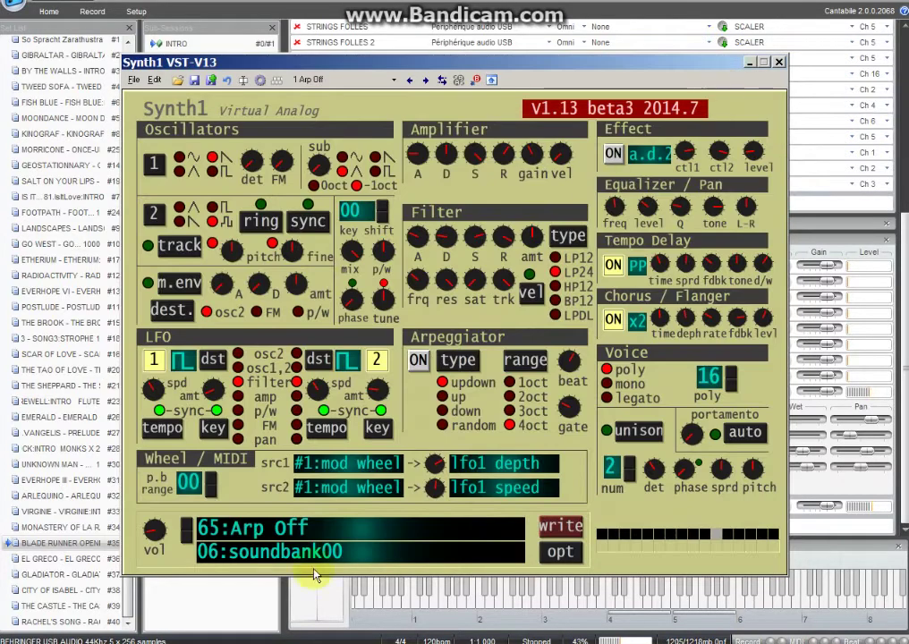
left_click(313, 534)
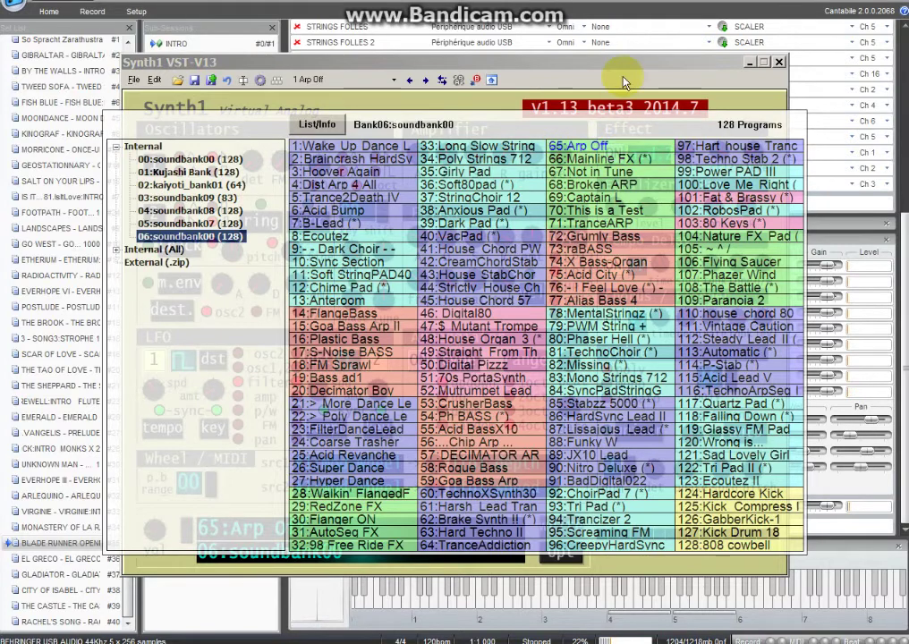
left_click(495, 60)
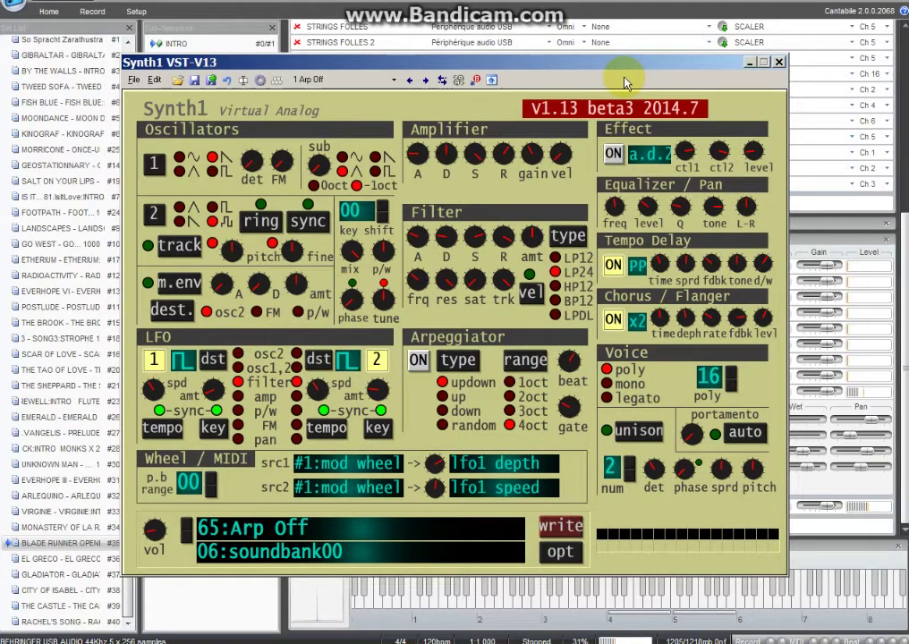
left_click(779, 63)
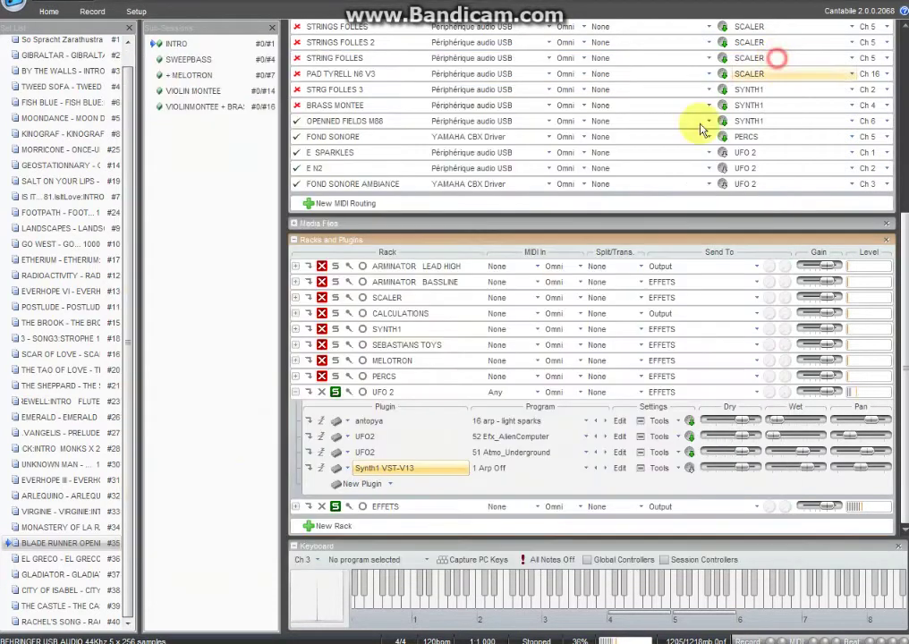
Suspend both UFO2 plugins and Synth1 VST-V13 in the UFO 2 rack, leaving only antopya active.
left_click(321, 436)
left_click(322, 452)
left_click(321, 468)
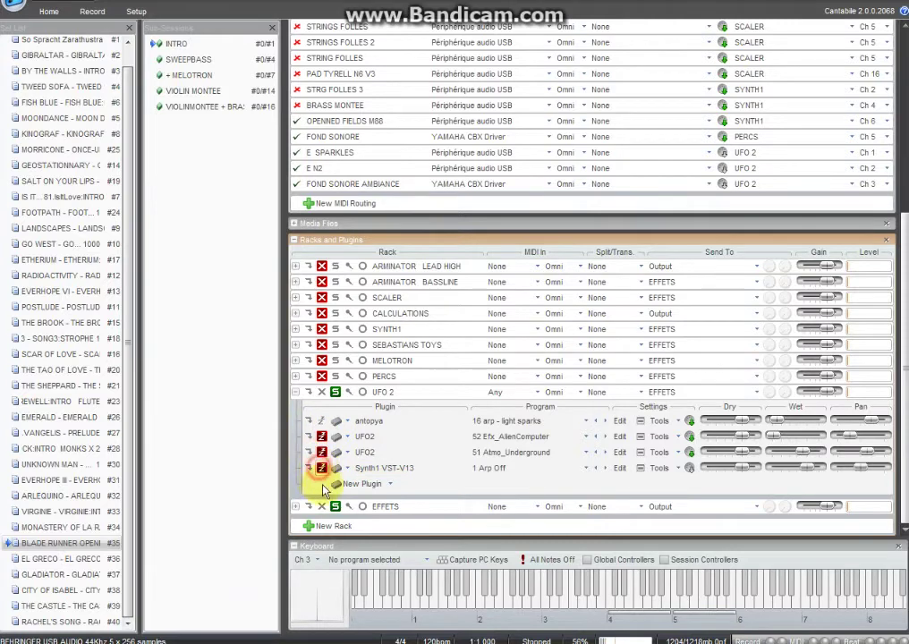
Audition antopya and the Efx_AlienComputer UFO2 plugin separately in the UFO 2 rack, checking their dry, wet and pan sliders.
left_click(739, 436)
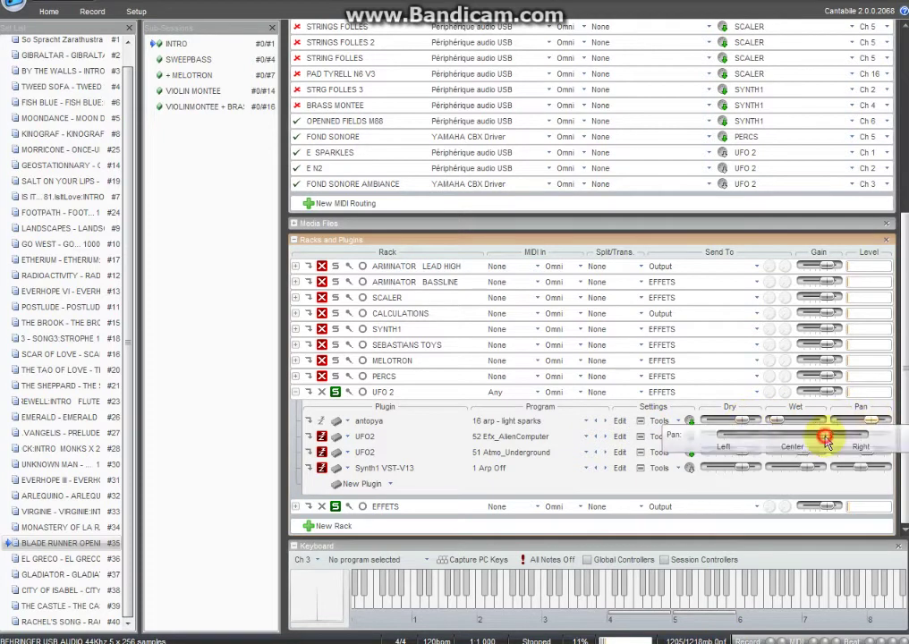
left_click(321, 437)
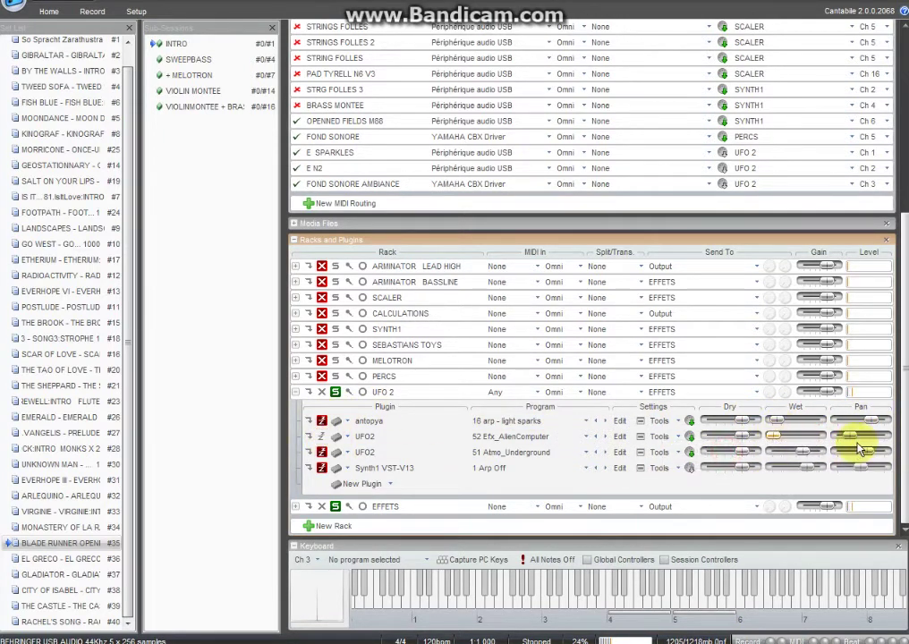
left_click(726, 452)
left_click_drag(730, 458, 747, 454)
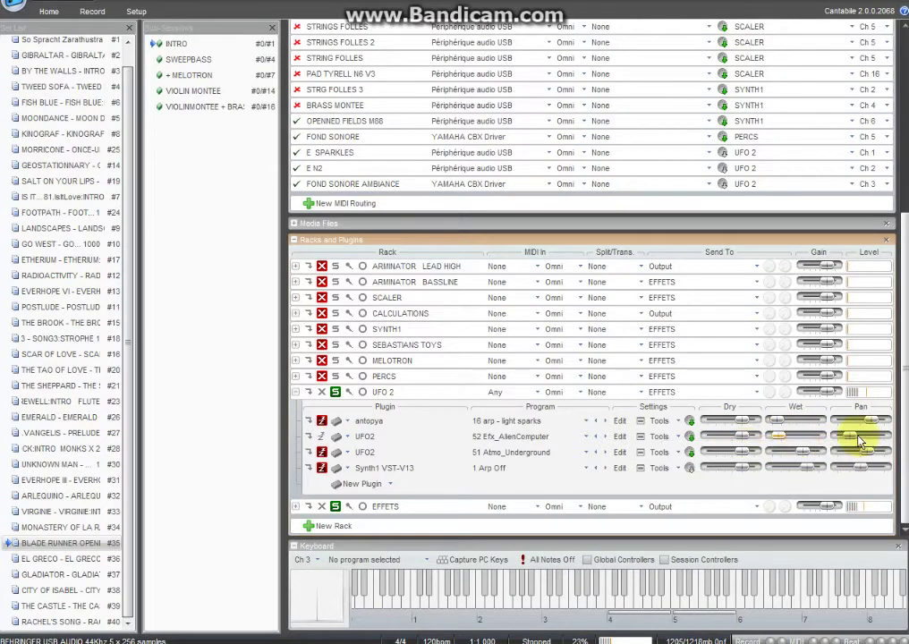
left_click_drag(848, 437, 737, 459)
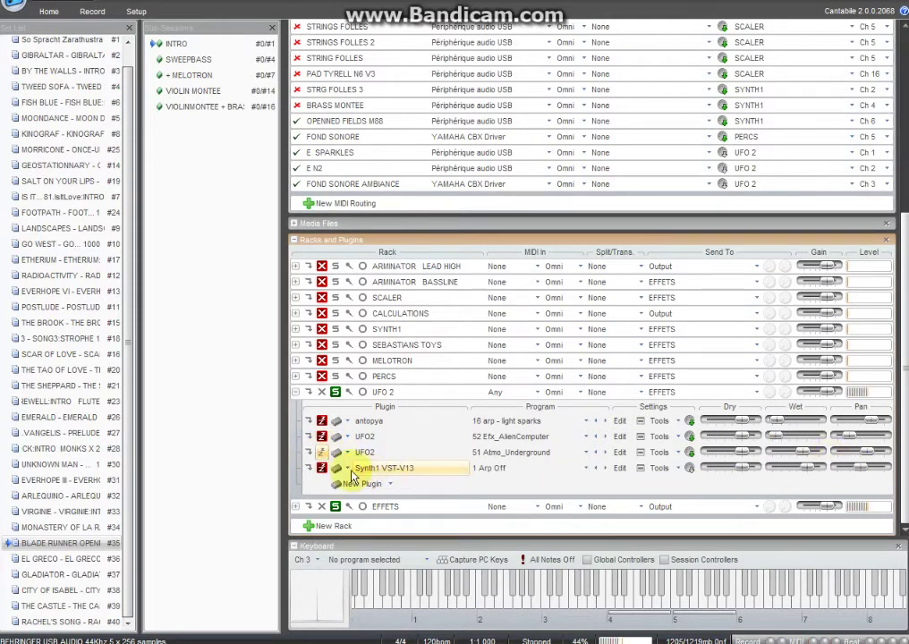
Audition Synth1 VST-V13 with the Atmo_Underground plugin suspended, and reactivate all four plugins in the UFO 2 rack.
left_click(321, 452)
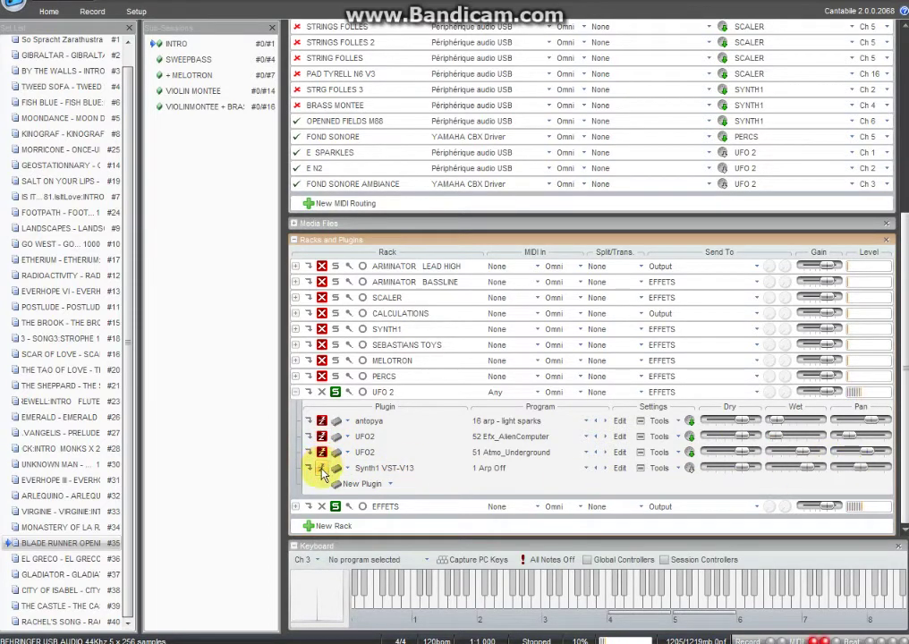
left_click(321, 421)
left_click(321, 436)
left_click(321, 452)
left_click(323, 467)
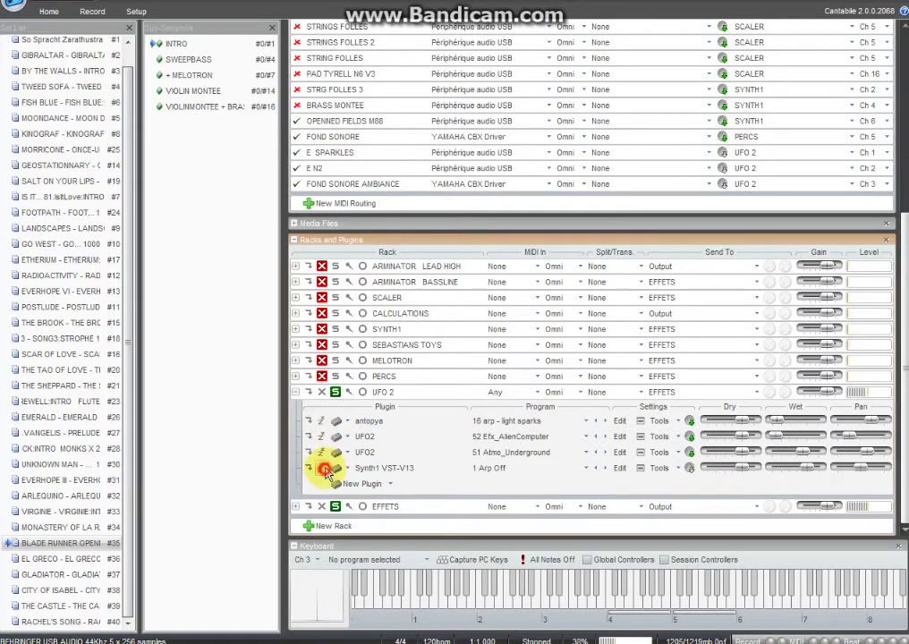
Examine the epicVerb editor in the EFFETS rack, close it, and compare the sound with the reverb bypassed and active.
left_click(380, 507)
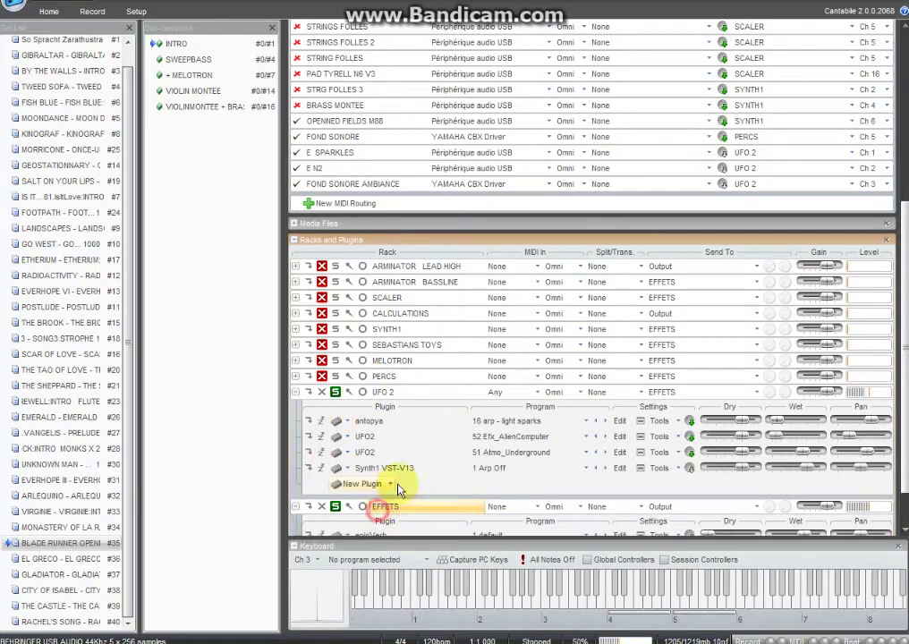
double_click(386, 483)
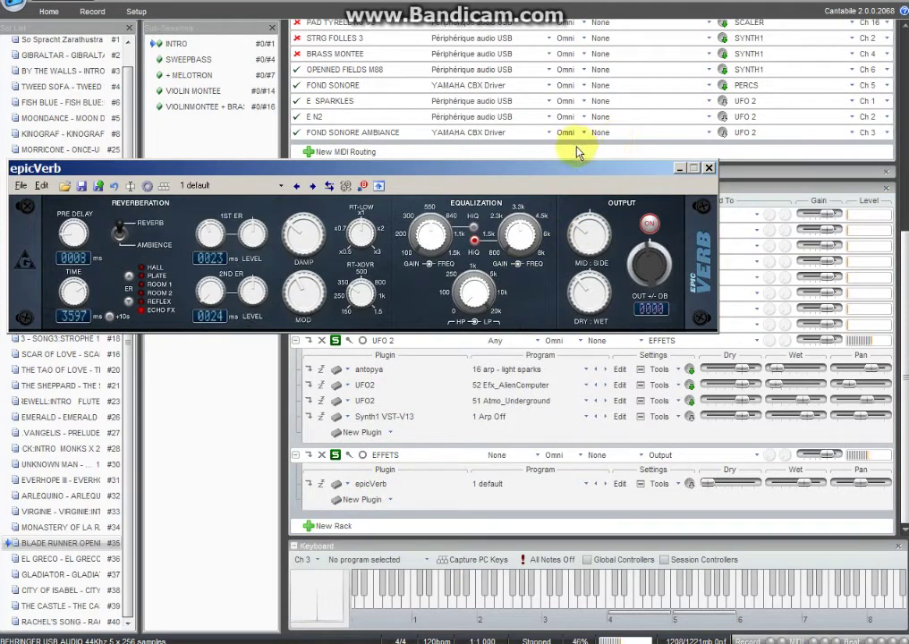
left_click(709, 168)
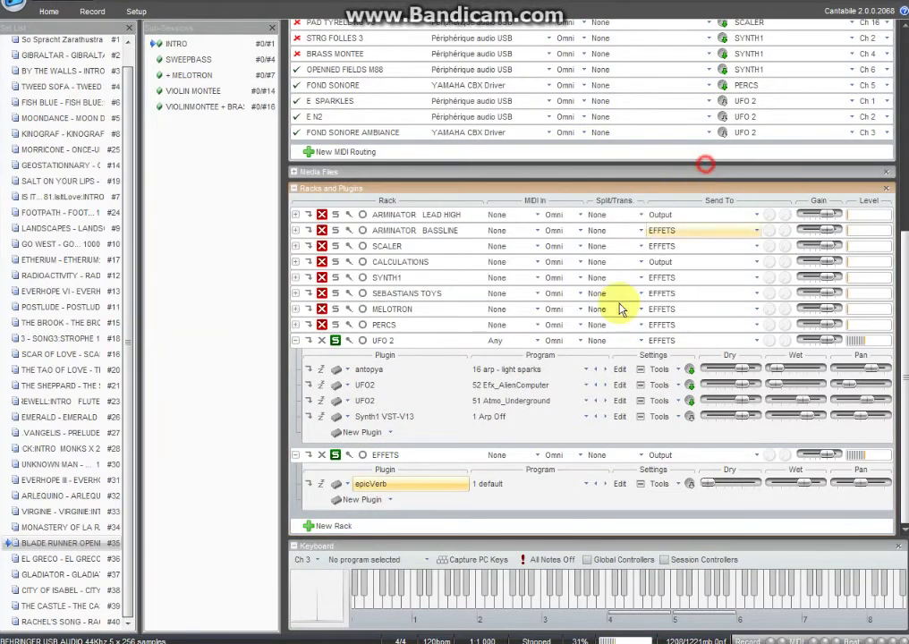
left_click(307, 483)
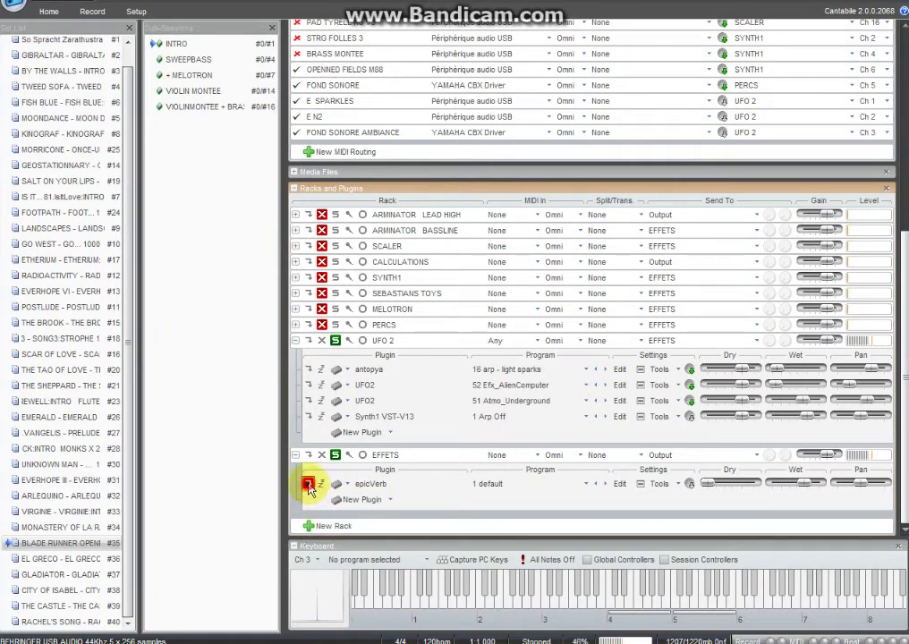
left_click(308, 484)
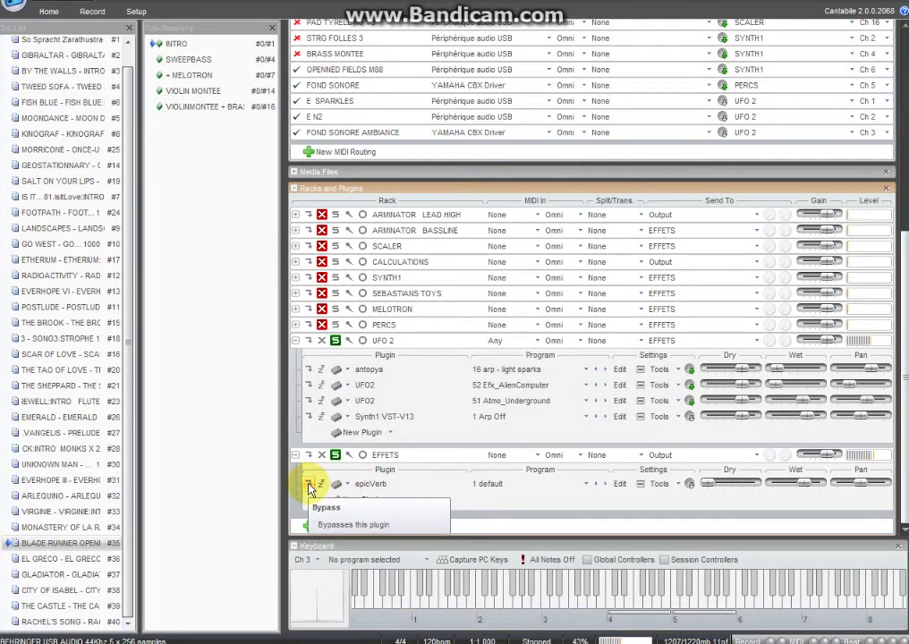
Turn off solo on the UFO 2 and EFFETS racks, and collapse the UFO 2 rack.
left_click(336, 340)
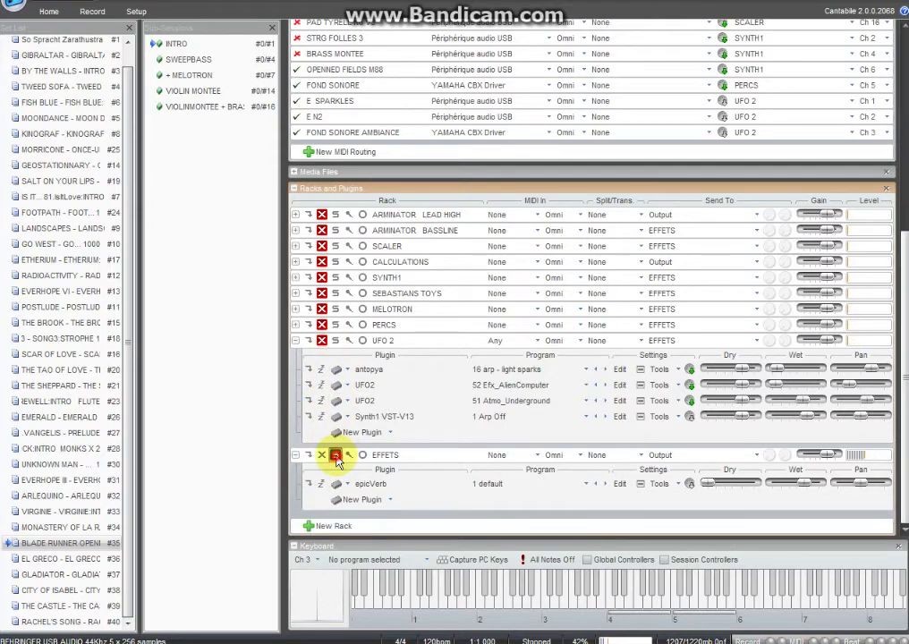
left_click(336, 455)
left_click(296, 341)
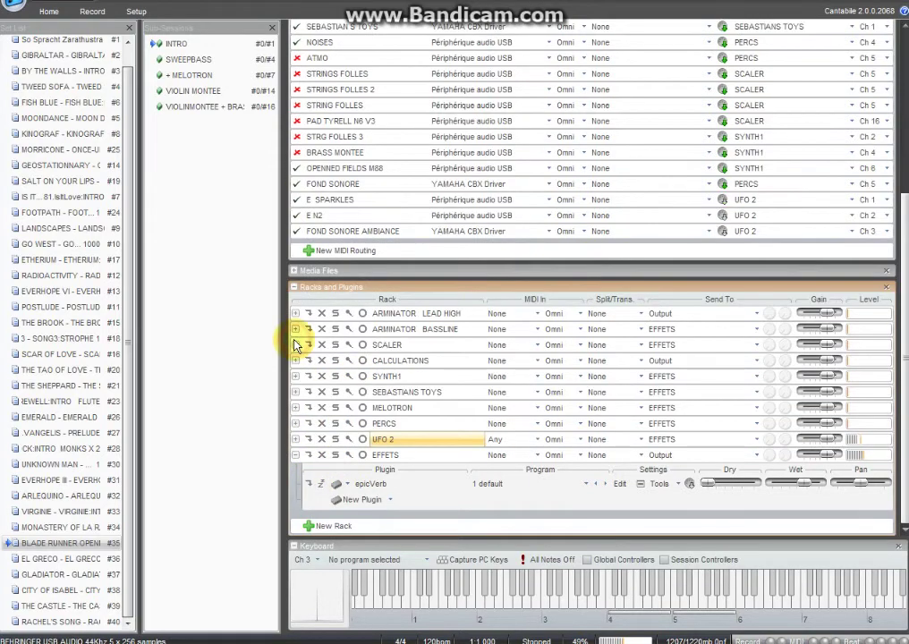